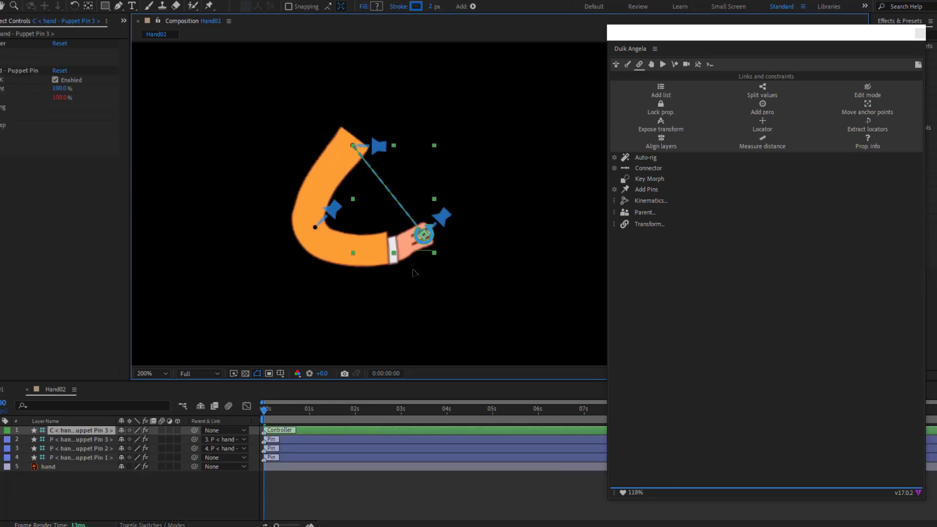
# Step: Drag the Hand02 IK hand controller to swing the finished puppet-pin arm
pyautogui.moveTo(413, 272); pyautogui.dragTo(478, 210)
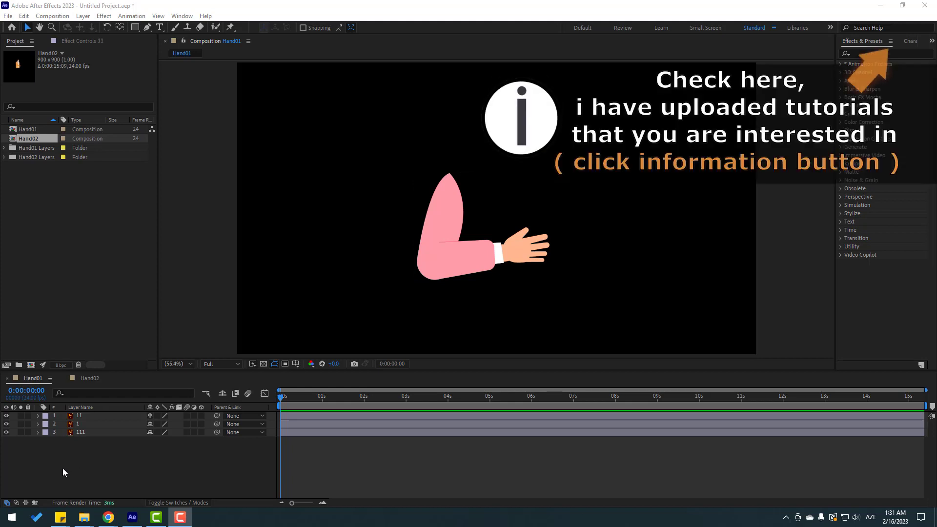
# Step: Toggle the forearm layer's visibility and check the hand layer in Hand02 before returning to Hand01
pyautogui.click(7, 423)
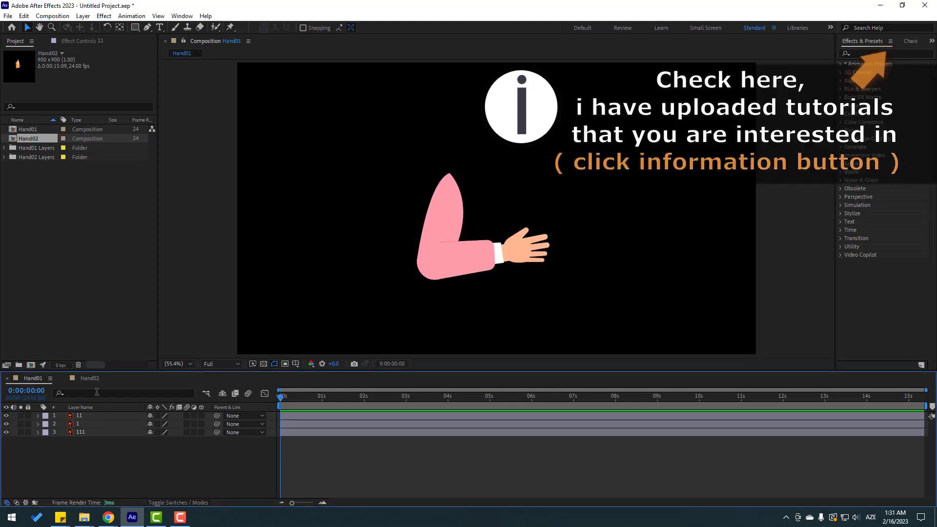
pyautogui.click(86, 379)
pyautogui.click(84, 415)
pyautogui.click(68, 436)
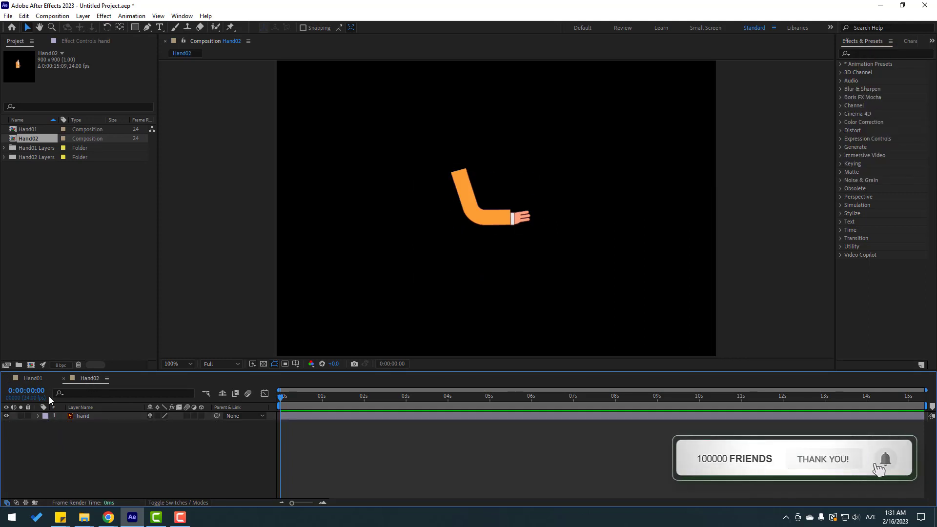
pyautogui.click(30, 377)
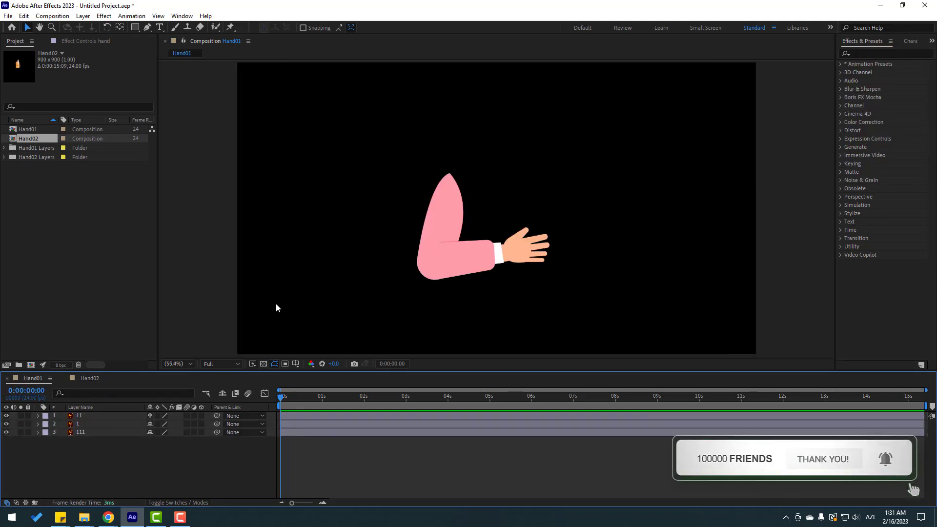
# Step: Solo upper arm layer 111 and move its anchor point up to the shoulder
pyautogui.click(79, 433)
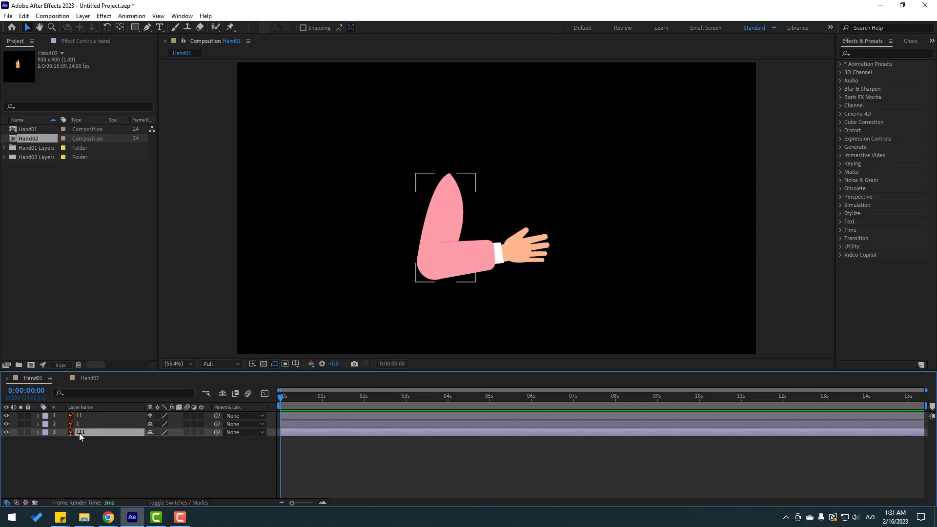
pyautogui.click(20, 432)
pyautogui.press('/')
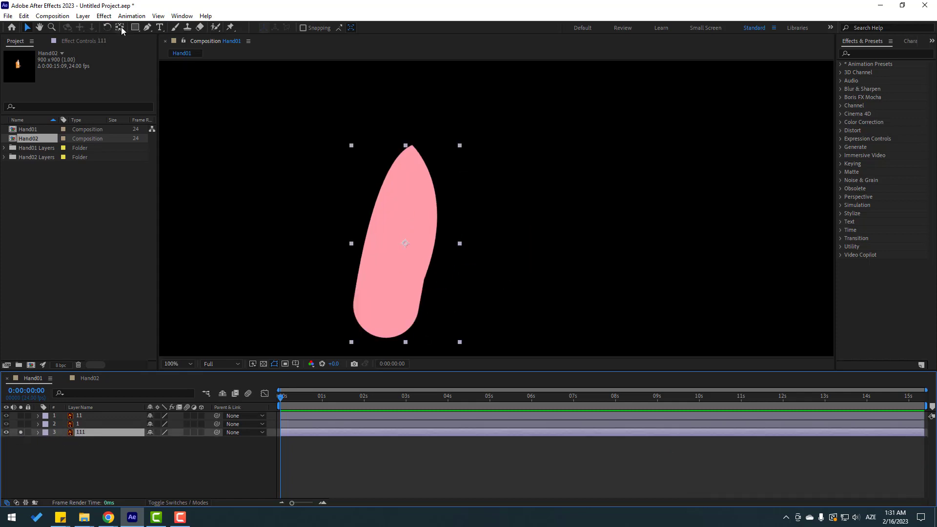
pyautogui.click(120, 28)
pyautogui.moveTo(406, 243); pyautogui.dragTo(408, 161)
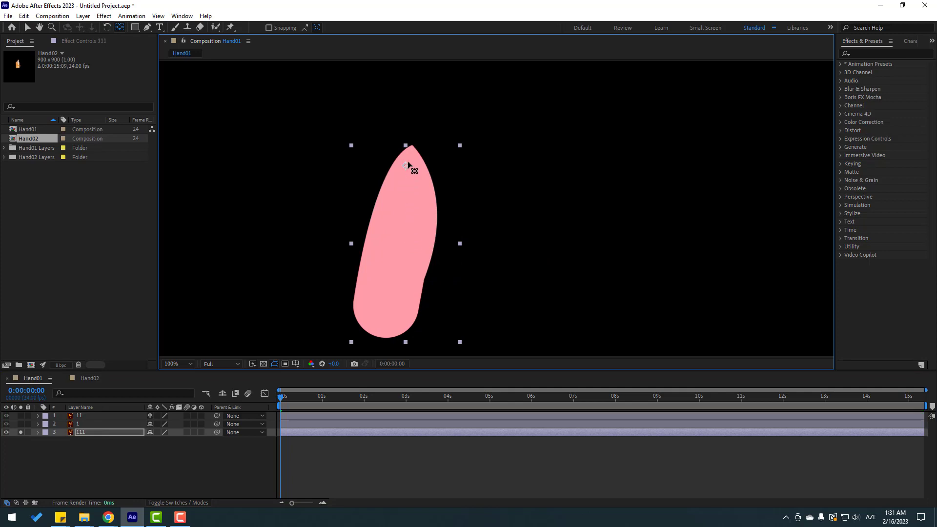
pyautogui.click(27, 29)
pyautogui.click(20, 432)
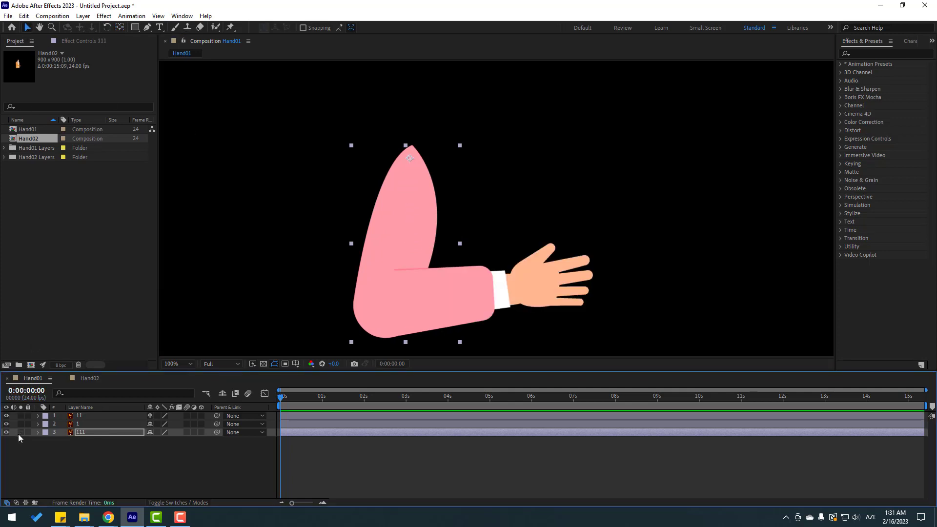
# Step: Solo forearm layer 11 and move its anchor point left to the elbow
pyautogui.click(82, 415)
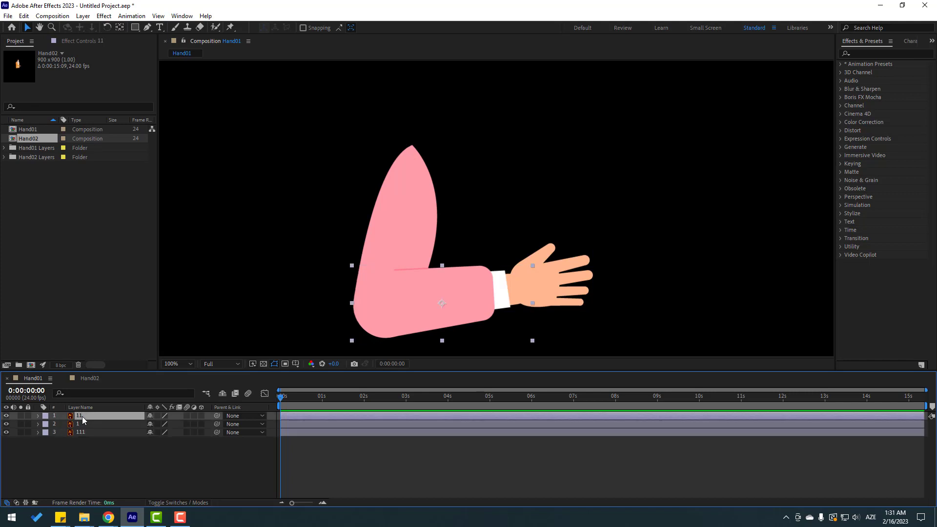
pyautogui.click(20, 416)
pyautogui.click(120, 27)
pyautogui.moveTo(441, 303); pyautogui.dragTo(365, 310)
pyautogui.click(28, 28)
pyautogui.click(21, 416)
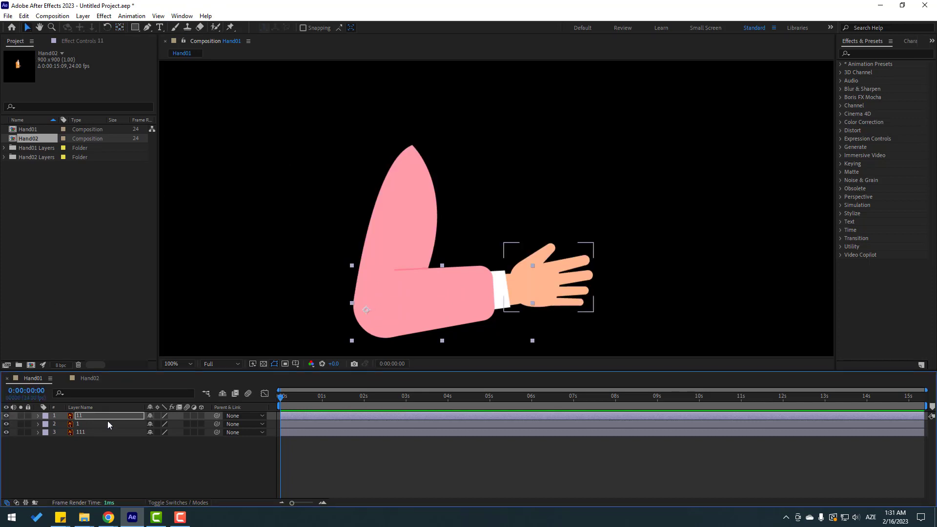
# Step: Solo hand layer 1, move its anchor point to the wrist, and zoom out to 50%
pyautogui.click(82, 427)
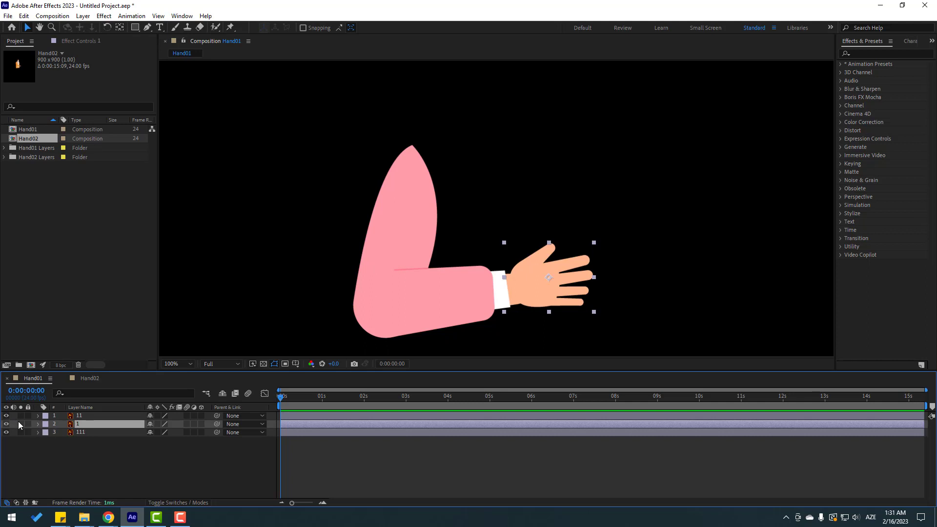
pyautogui.click(20, 424)
pyautogui.click(122, 29)
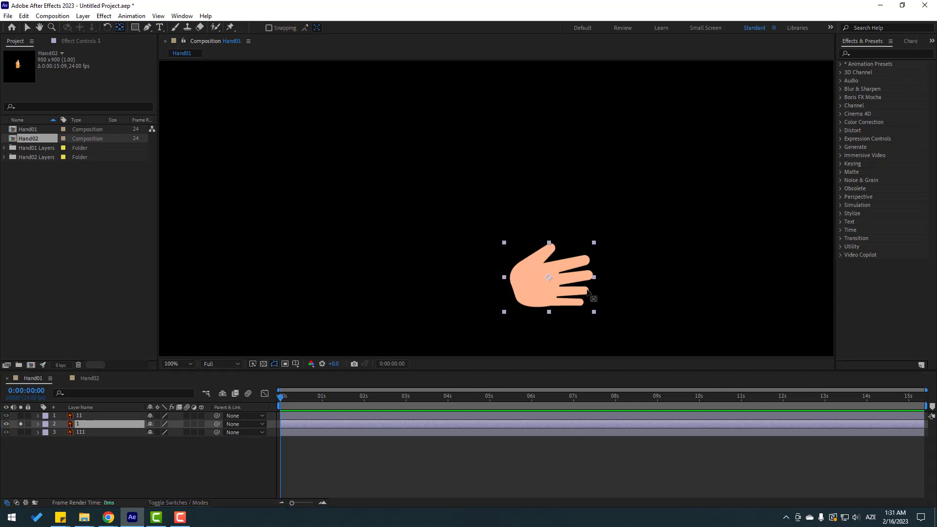
pyautogui.moveTo(548, 281); pyautogui.dragTo(518, 289)
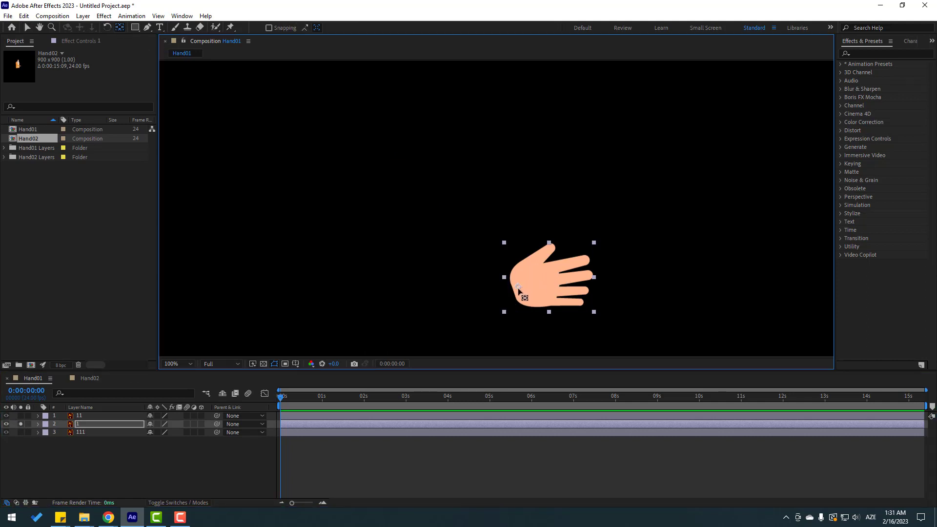
pyautogui.click(24, 30)
pyautogui.click(21, 423)
pyautogui.press(',')
# Step: Open the Duik Angela panel from the Window menu and go to its Bones tools
pyautogui.click(111, 452)
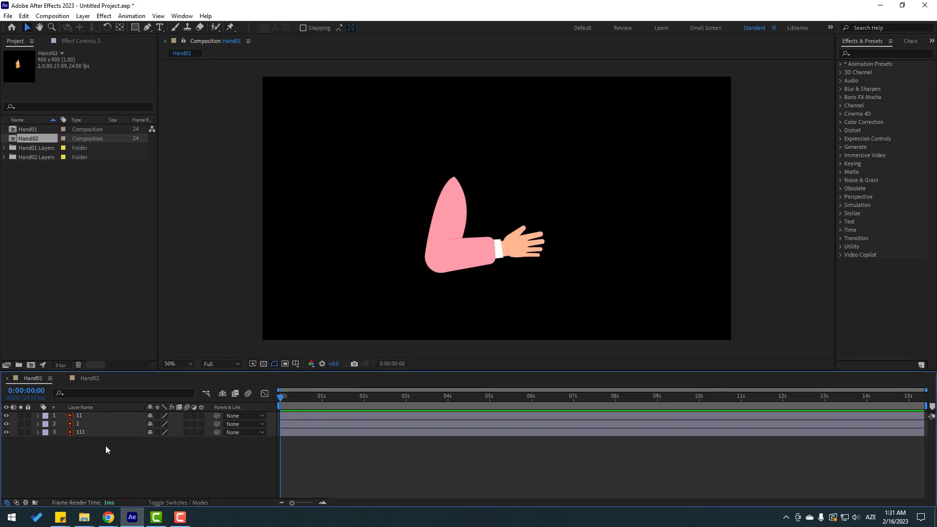
pyautogui.click(182, 15)
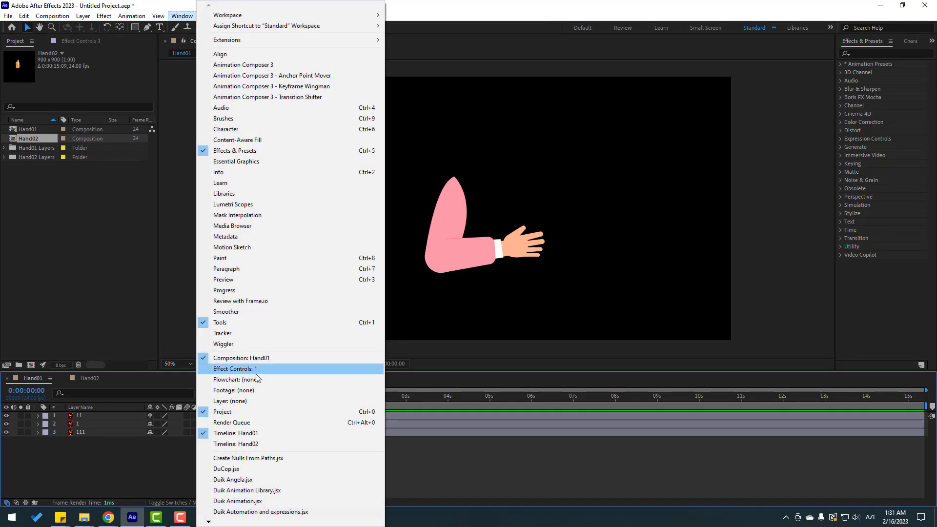
pyautogui.click(233, 479)
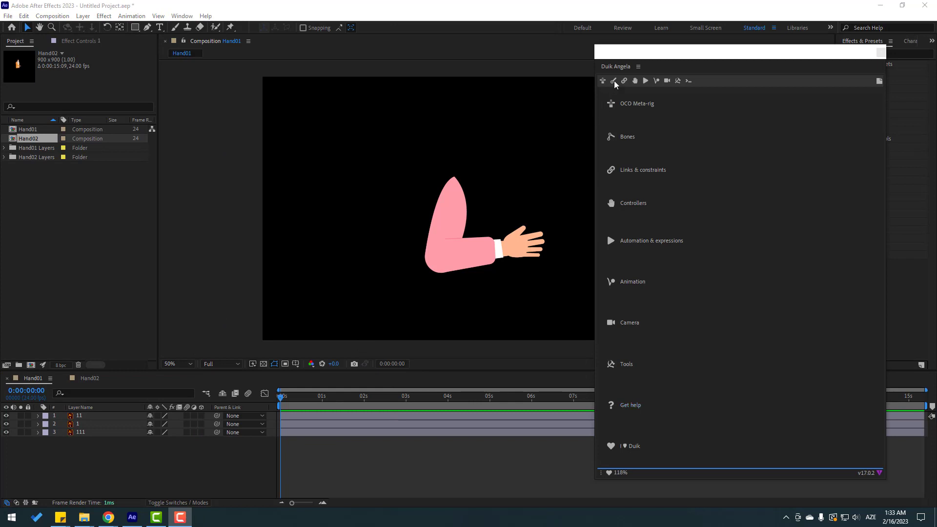
pyautogui.click(613, 81)
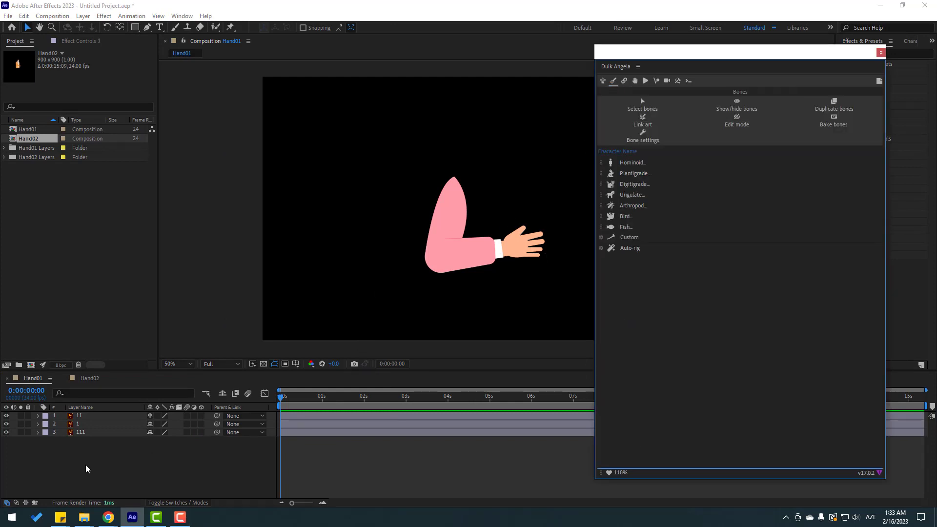
# Step: Draw a four-point path from shoulder through elbow and wrist to the fingertips
pyautogui.click(147, 27)
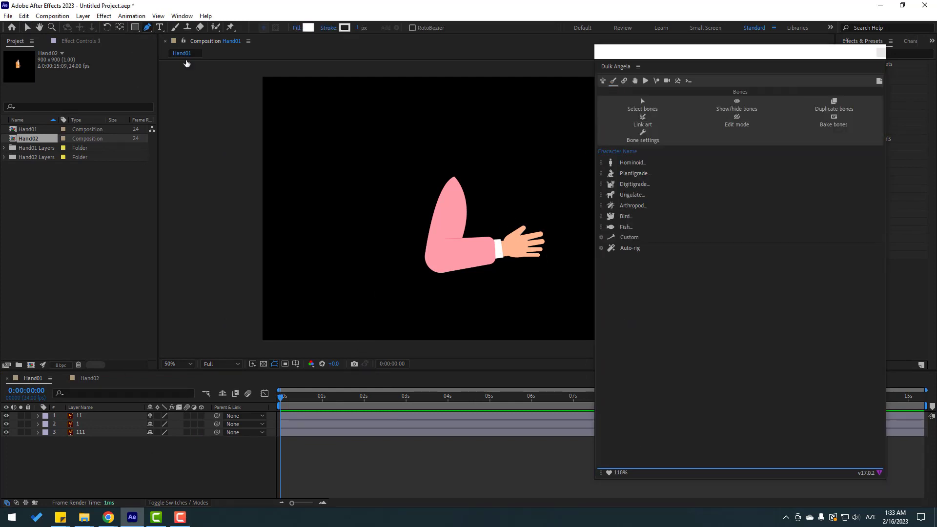
pyautogui.press('.')
pyautogui.press('h')
pyautogui.moveTo(471, 281)
pyautogui.mouseDown()
pyautogui.moveTo(405, 222)
pyautogui.moveTo(390, 230)
pyautogui.mouseUp()
pyautogui.press('g')
pyautogui.click(338, 108)
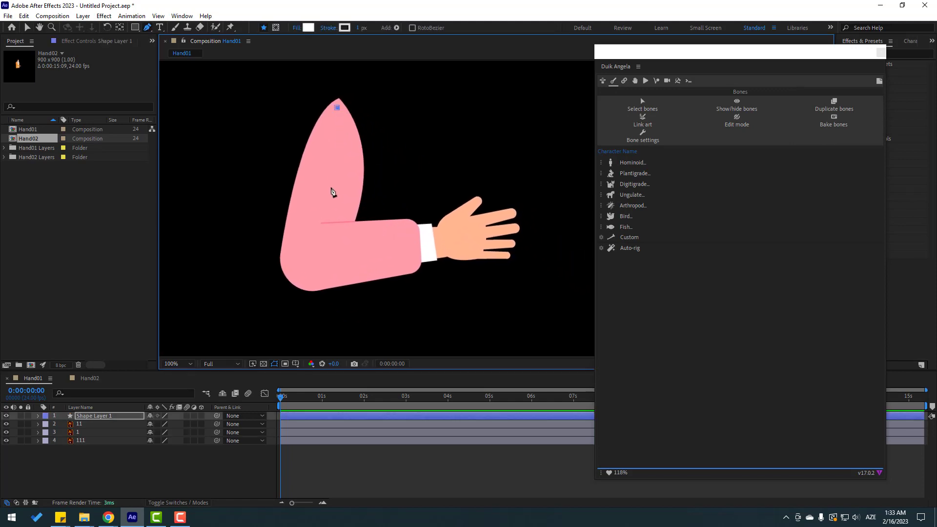
pyautogui.click(307, 263)
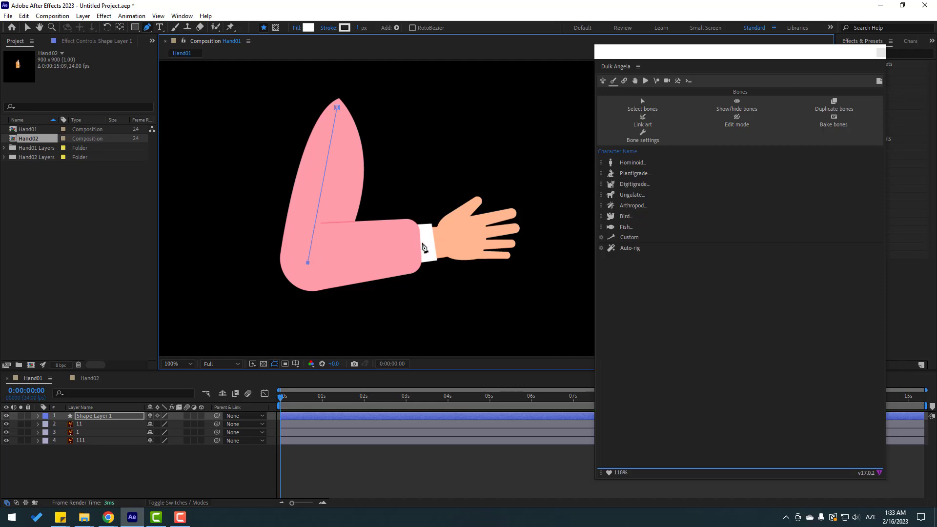
pyautogui.click(432, 242)
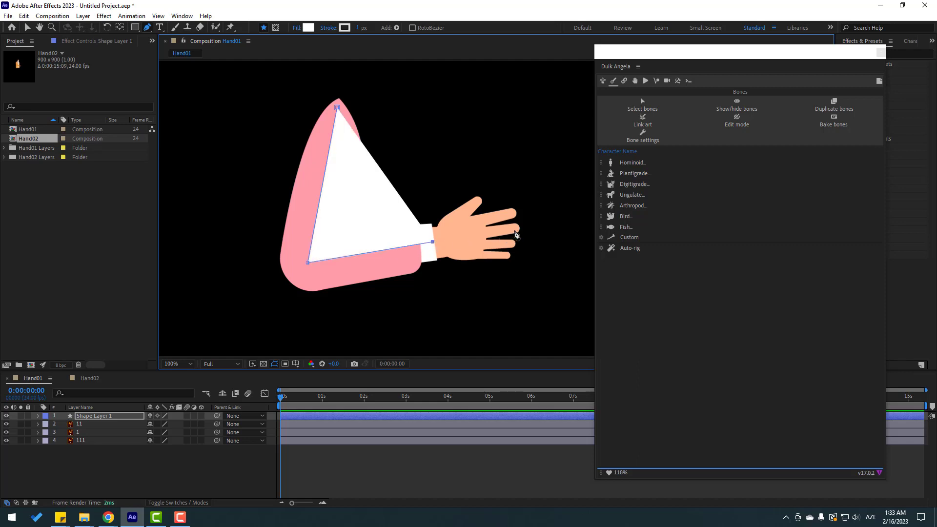
pyautogui.click(514, 230)
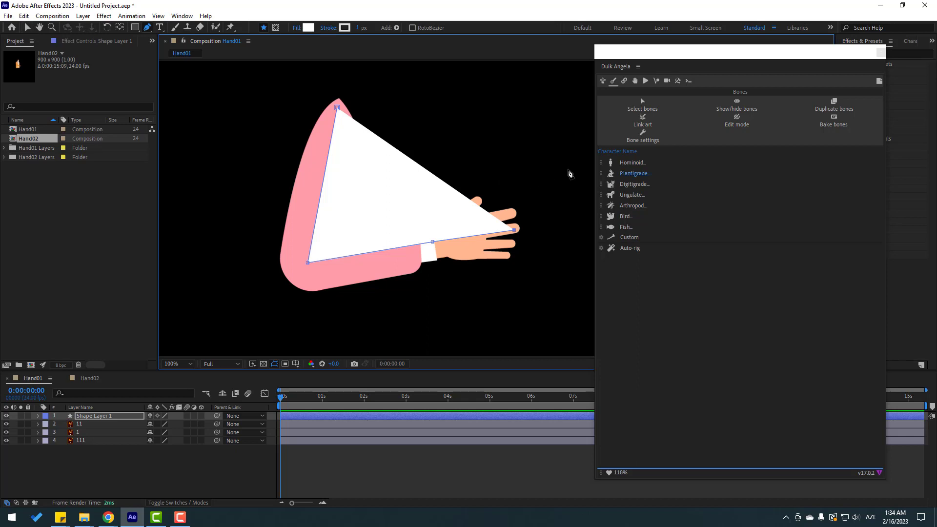
pyautogui.click(639, 166)
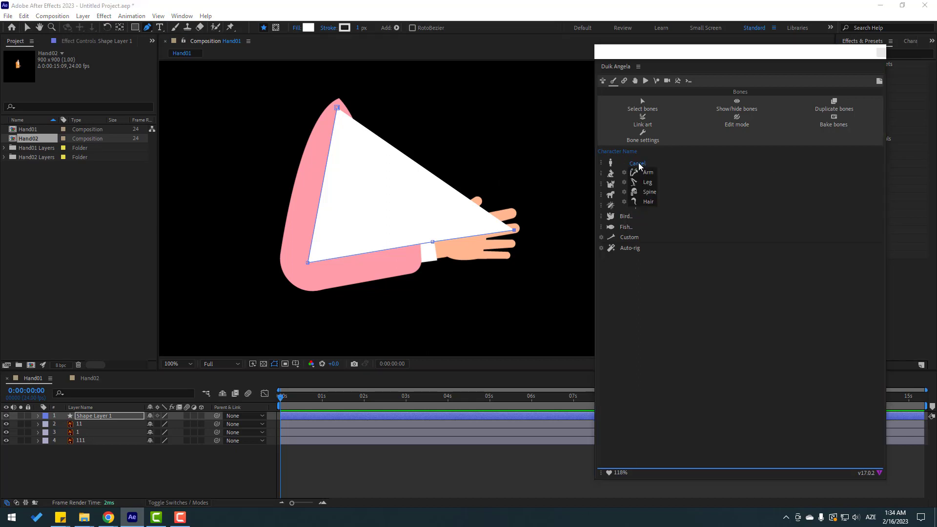
# Step: Create the Hominoid arm bones and rename the upper arm, forearm and hand bones 111, 11 and 1
pyautogui.click(647, 175)
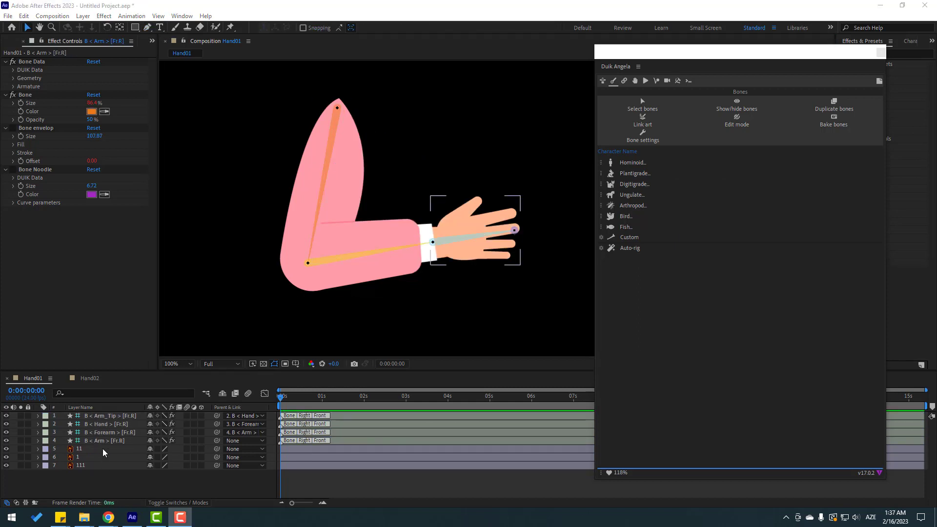
pyautogui.click(103, 440)
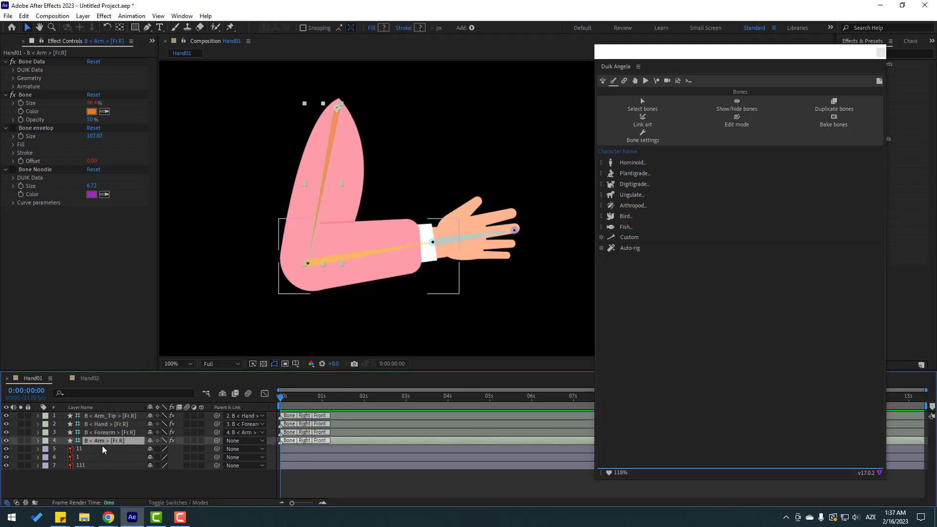
pyautogui.press('Return')
pyautogui.write('111')
pyautogui.press('Return')
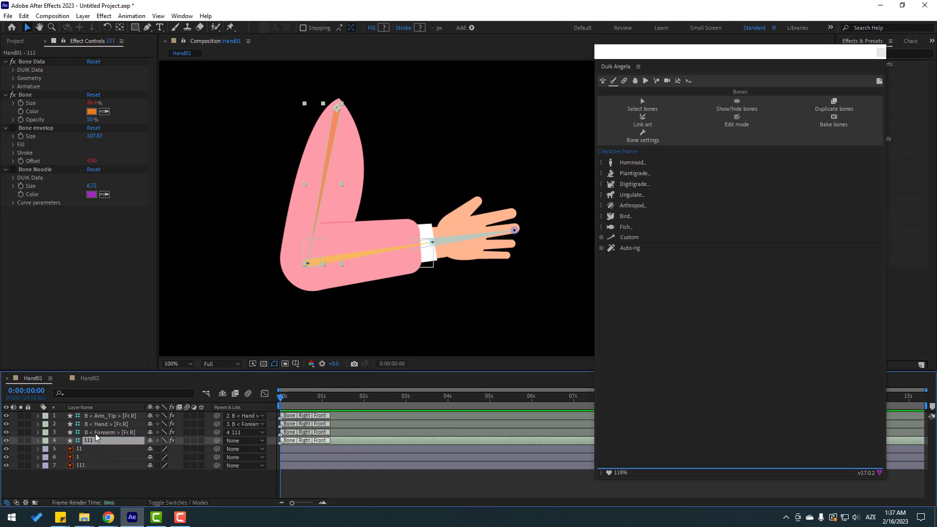
pyautogui.click(97, 432)
pyautogui.press('Return')
pyautogui.write('11')
pyautogui.press('Return')
pyautogui.click(94, 425)
pyautogui.press('Return')
pyautogui.write('1')
pyautogui.press('Return')
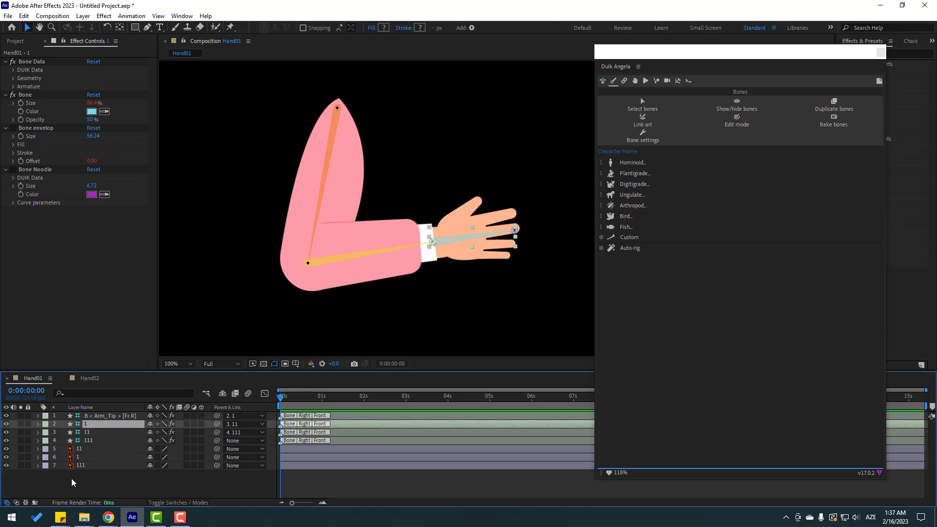
# Step: Parent artwork layers 1, 11 and 111 to their matching bones 1, 11 and 111
pyautogui.click(78, 457)
pyautogui.moveTo(217, 457); pyautogui.dragTo(87, 424)
pyautogui.click(78, 449)
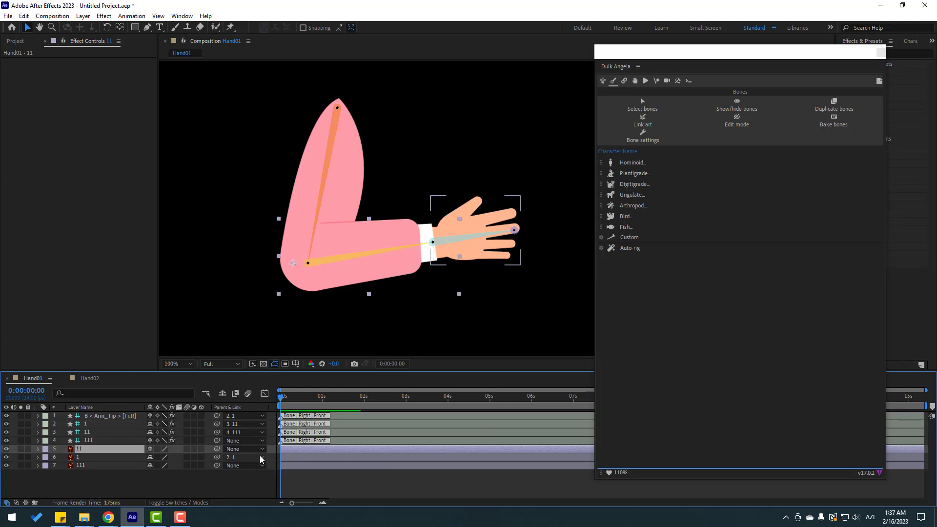
pyautogui.moveTo(217, 449); pyautogui.dragTo(88, 432)
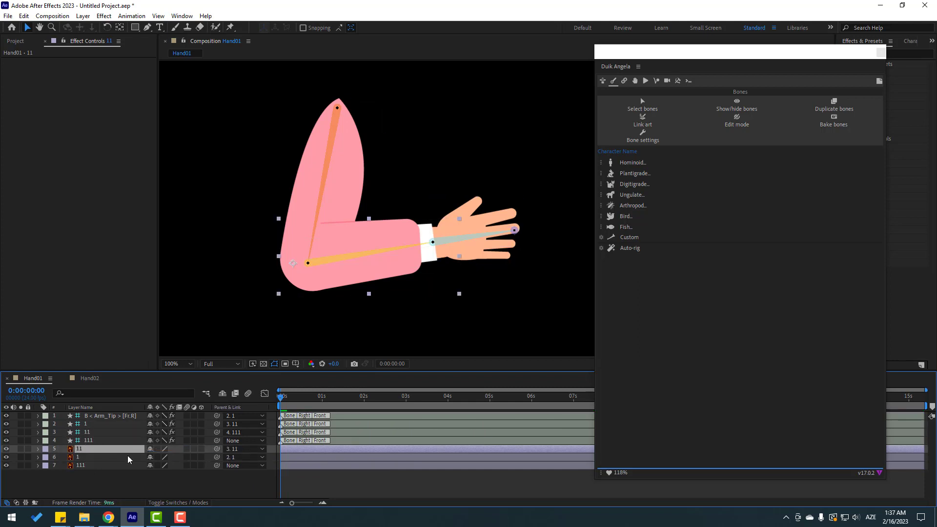
pyautogui.click(81, 465)
pyautogui.moveTo(216, 466); pyautogui.dragTo(90, 445)
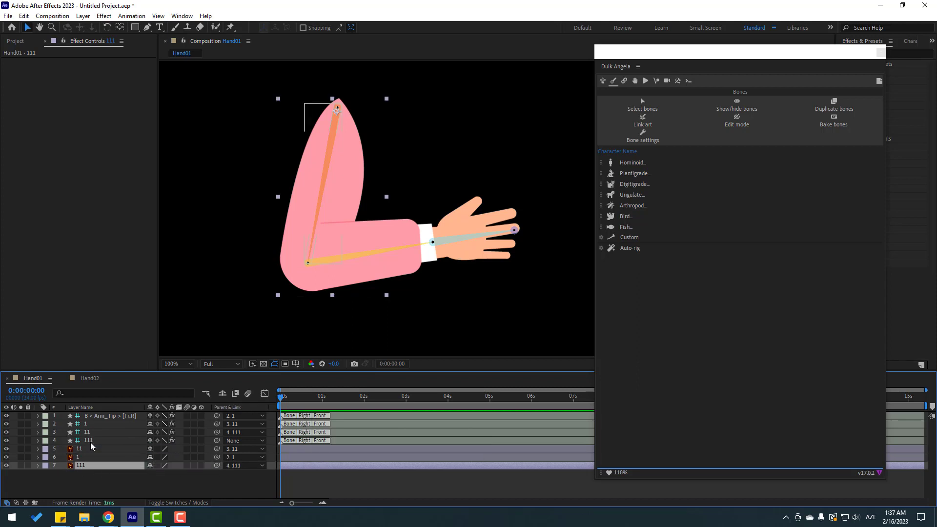
pyautogui.click(89, 492)
# Step: Select the four arm bones and run Duik Auto-rig, ignoring the hide-layer-controls alert
pyautogui.click(95, 440)
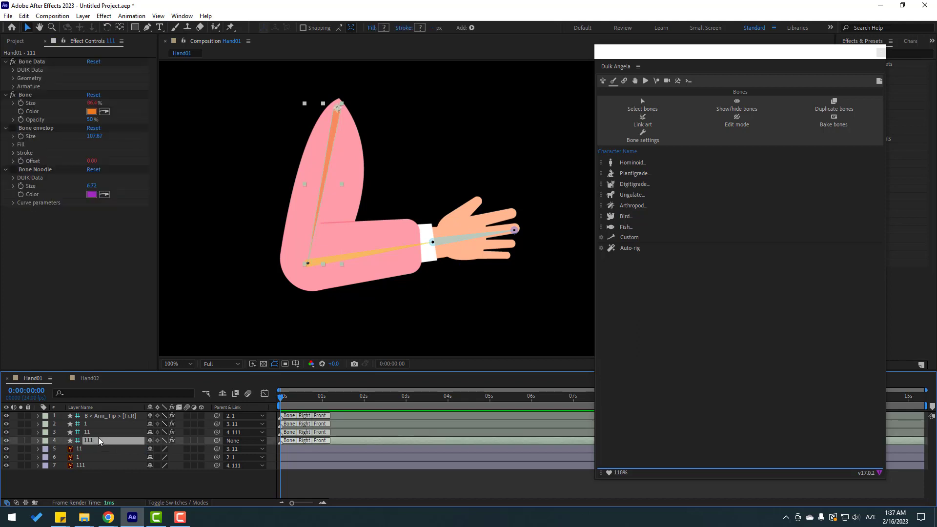
pyautogui.keyDown('shift'); pyautogui.click(93, 433); pyautogui.keyUp('shift')
pyautogui.keyDown('shift'); pyautogui.click(93, 424); pyautogui.keyUp('shift')
pyautogui.keyDown('shift'); pyautogui.click(101, 418); pyautogui.keyUp('shift')
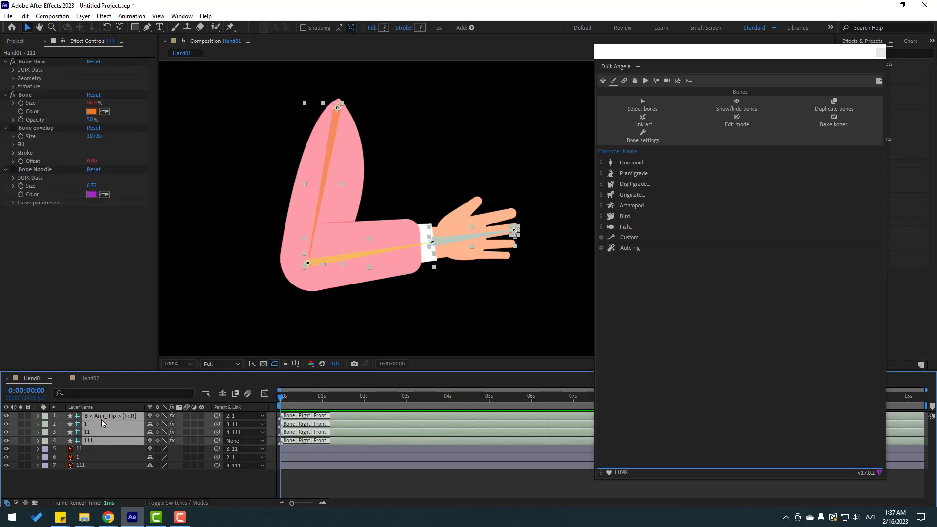
pyautogui.click(629, 249)
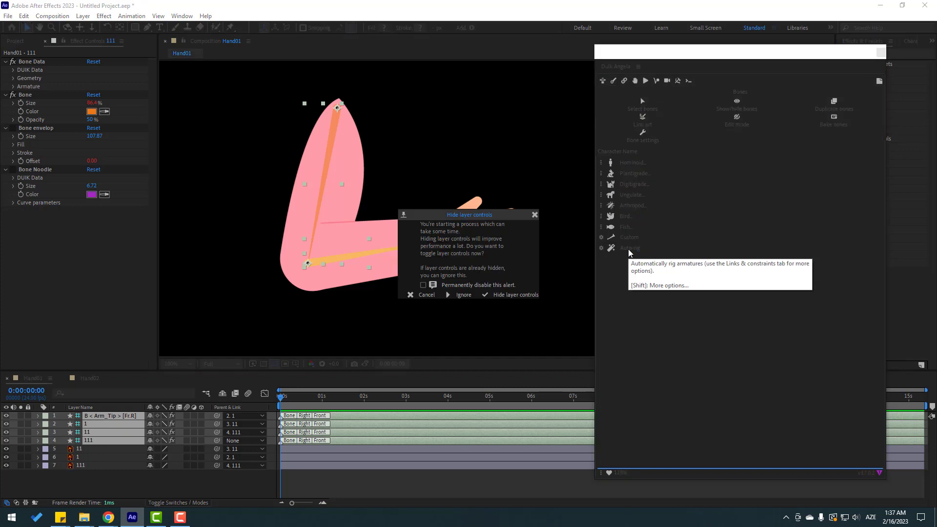
pyautogui.click(459, 295)
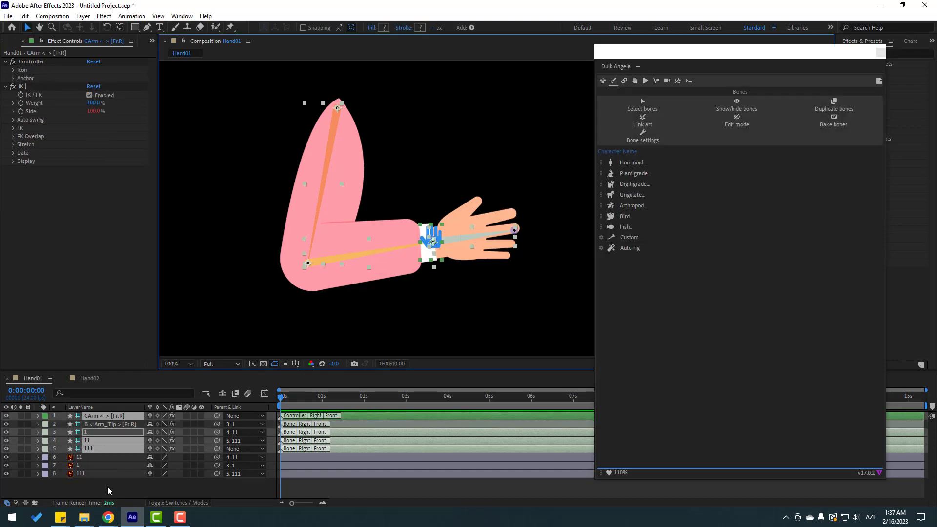
# Step: Select the wrist IK controller and nudge it to test the arm bend
pyautogui.click(324, 326)
pyautogui.click(435, 243)
pyautogui.moveTo(436, 243)
pyautogui.mouseDown()
pyautogui.moveTo(430, 224)
pyautogui.moveTo(420, 244)
pyautogui.moveTo(434, 205)
pyautogui.moveTo(425, 246)
pyautogui.moveTo(431, 233)
pyautogui.moveTo(438, 240)
pyautogui.mouseUp()
# Step: Offset the controller's icon position to about 231, -41, then drag the controller to bend the arm
pyautogui.click(13, 70)
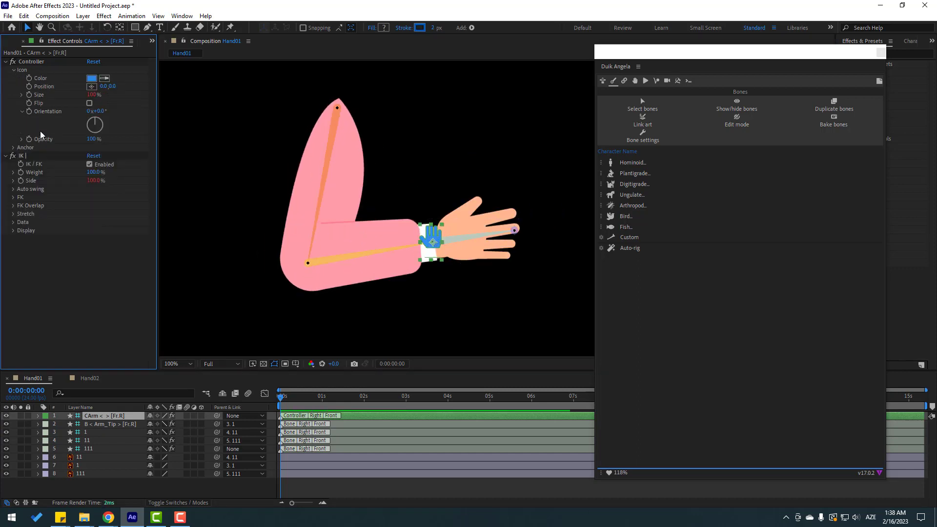
pyautogui.moveTo(105, 88); pyautogui.dragTo(222, 102)
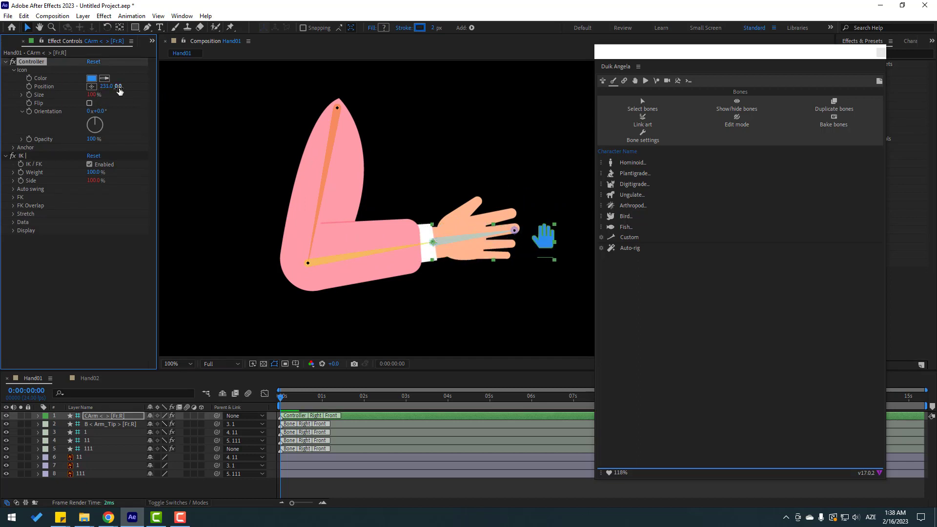
pyautogui.moveTo(117, 86); pyautogui.dragTo(104, 86)
pyautogui.scroll(-2, 495, 208)
pyautogui.scroll(2, 477, 251)
pyautogui.moveTo(431, 282); pyautogui.dragTo(495, 203)
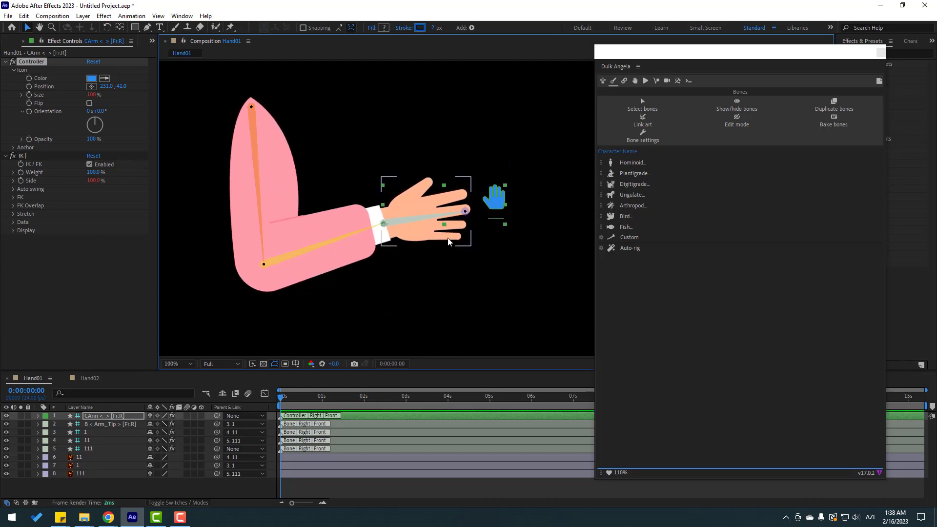
# Step: In Hand02, place puppet pins on the orange arm's top, elbow and hand, then select the Puppet effect
pyautogui.click(88, 379)
pyautogui.click(460, 218)
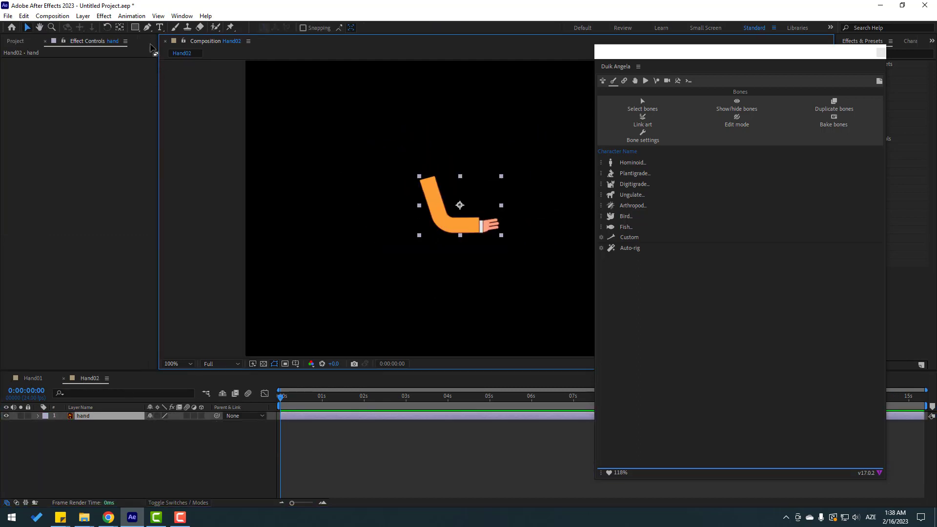
pyautogui.click(231, 28)
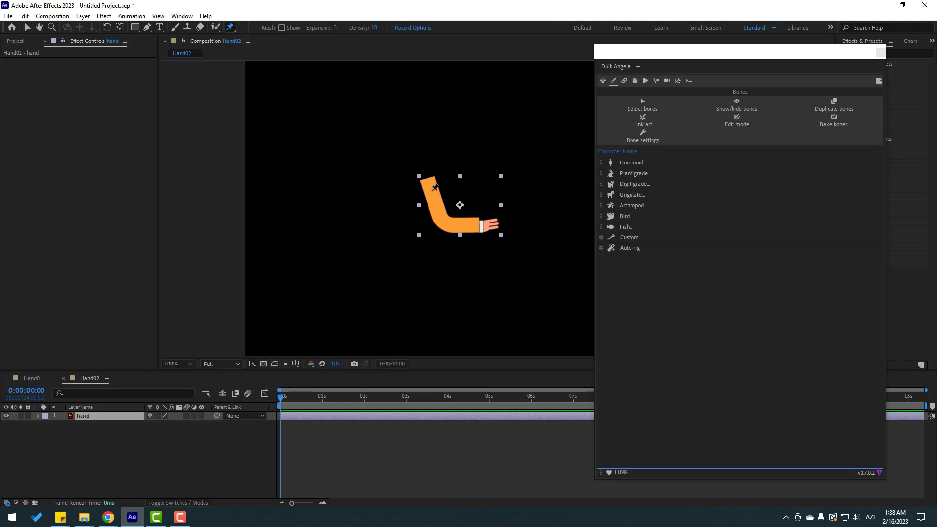
pyautogui.click(429, 181)
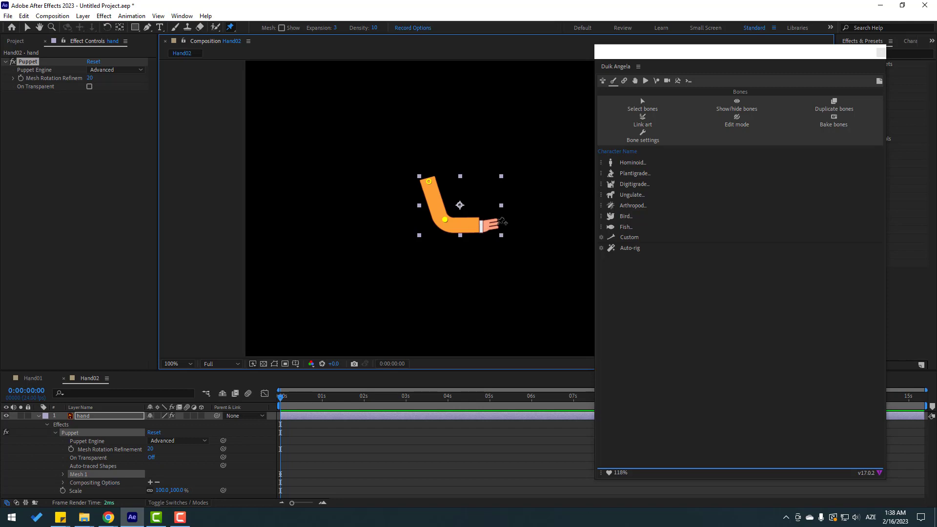
pyautogui.click(495, 223)
pyautogui.click(27, 28)
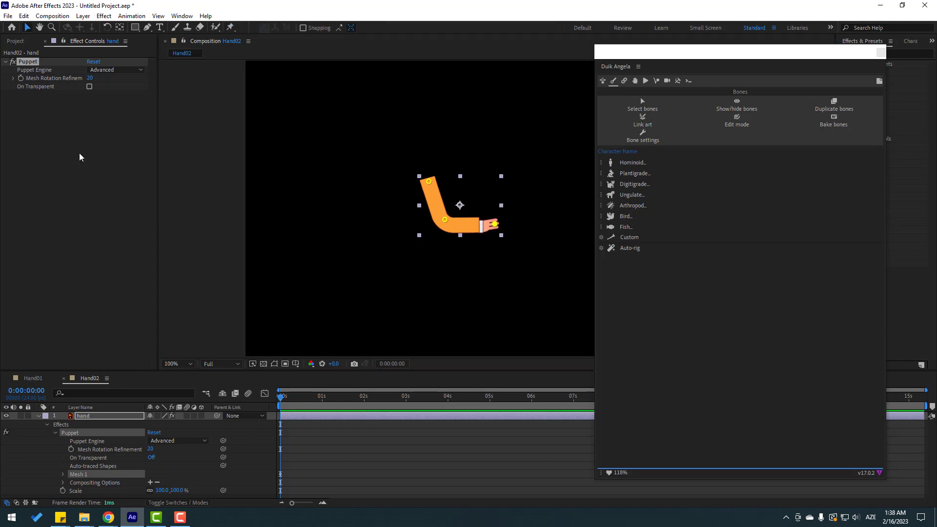
pyautogui.click(68, 433)
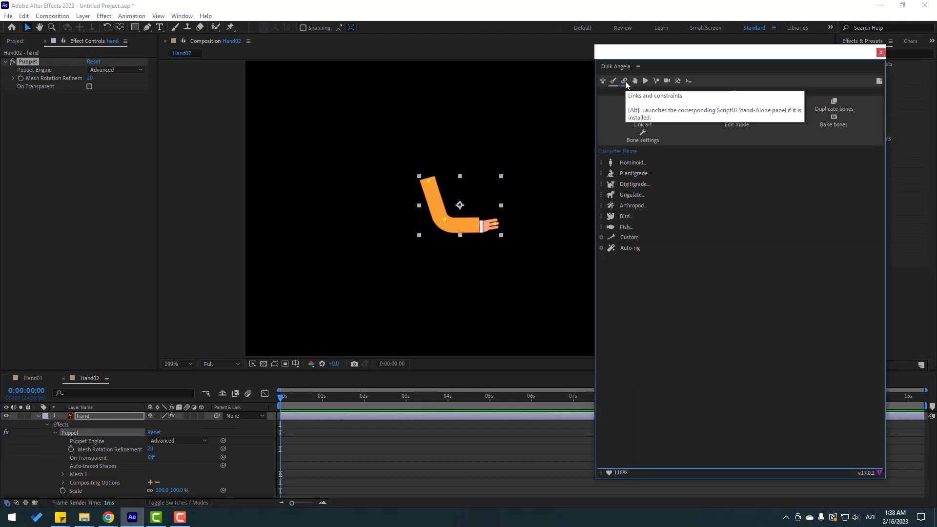
# Step: Use Duik's Links and constraints Add Pins to create Puppet Pin 1–3 layers, ignoring the alert
pyautogui.click(625, 82)
pyautogui.click(630, 196)
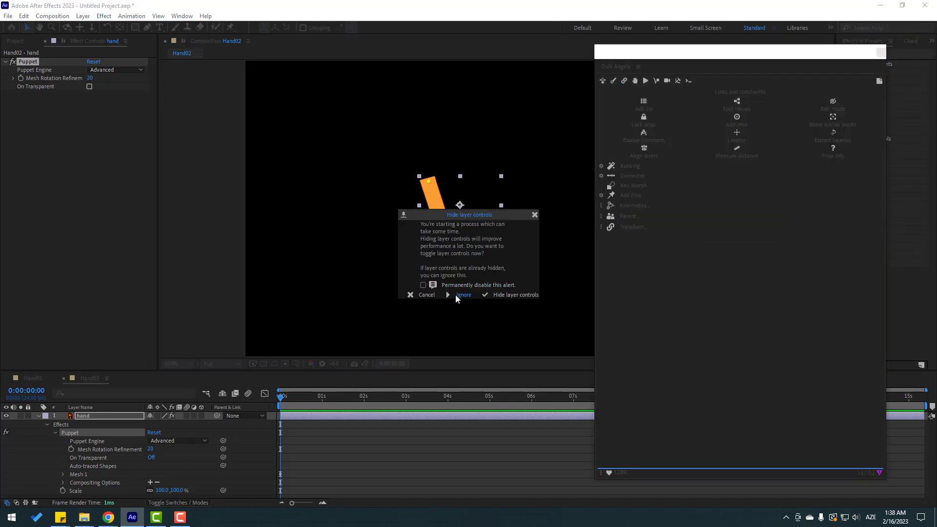
pyautogui.click(450, 295)
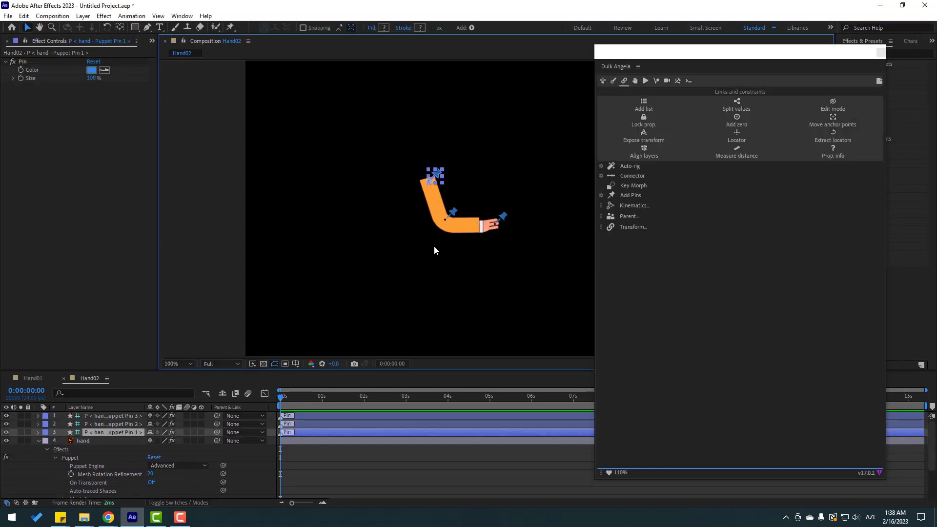
# Step: Parent Puppet Pin 3 to Pin 2 and Pin 2 to Pin 1, then select all three pins
pyautogui.click(38, 441)
pyautogui.click(94, 482)
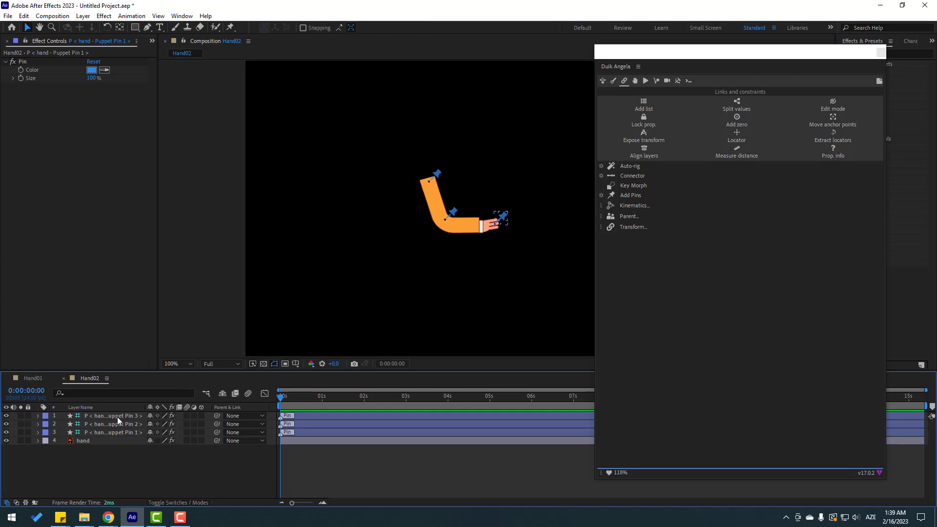
pyautogui.click(117, 417)
pyautogui.moveTo(218, 416); pyautogui.dragTo(110, 423)
pyautogui.click(124, 425)
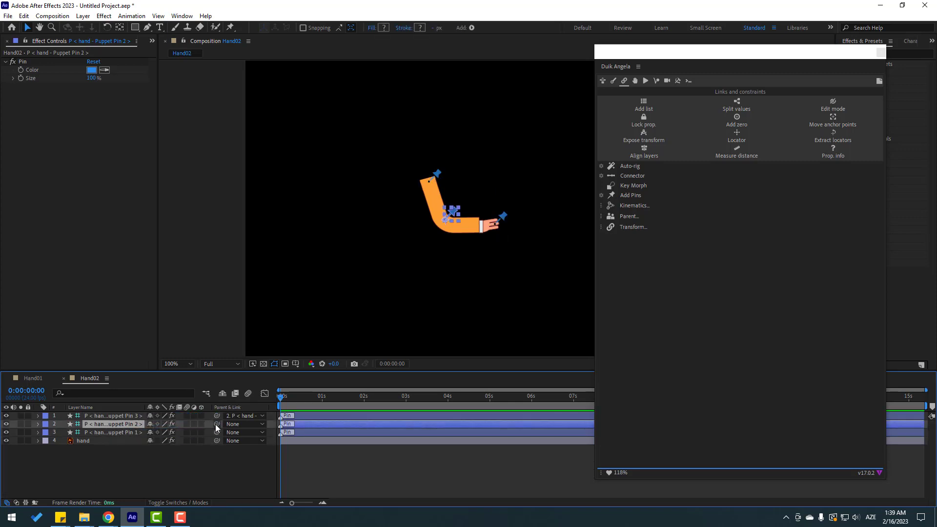
pyautogui.moveTo(217, 423); pyautogui.dragTo(104, 433)
pyautogui.click(104, 434)
pyautogui.keyDown('ctrl'); pyautogui.click(109, 424); pyautogui.keyUp('ctrl')
pyautogui.keyDown('ctrl'); pyautogui.click(110, 417); pyautogui.keyUp('ctrl')
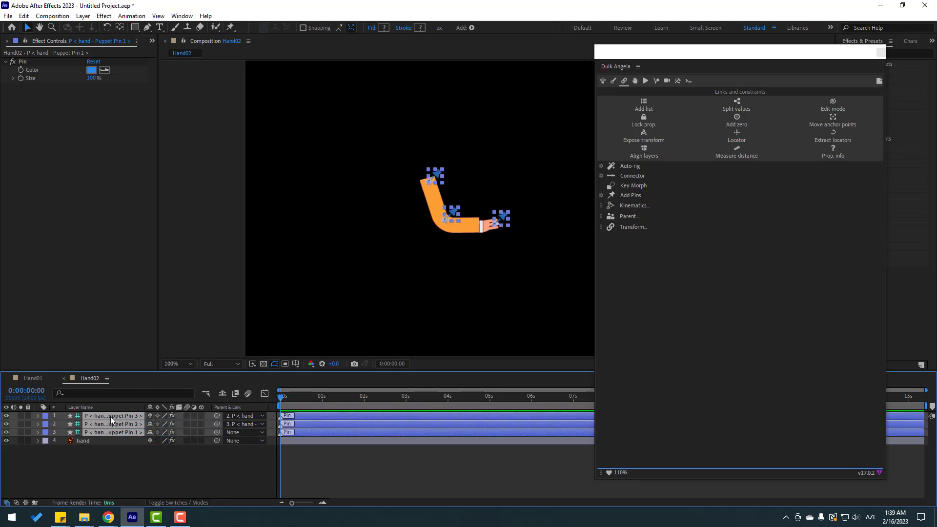
# Step: Apply Duik Kinematics IK to the three selected puppet pin layers
pyautogui.click(636, 206)
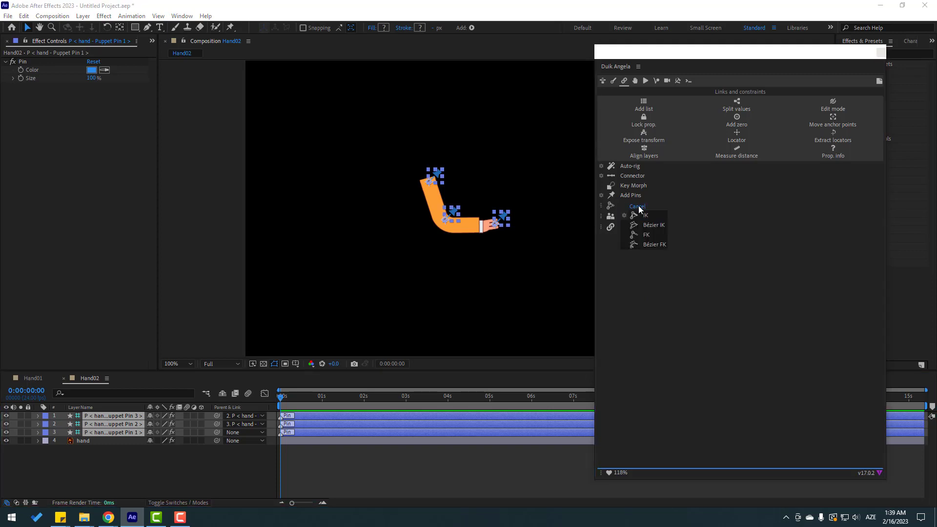
pyautogui.click(645, 215)
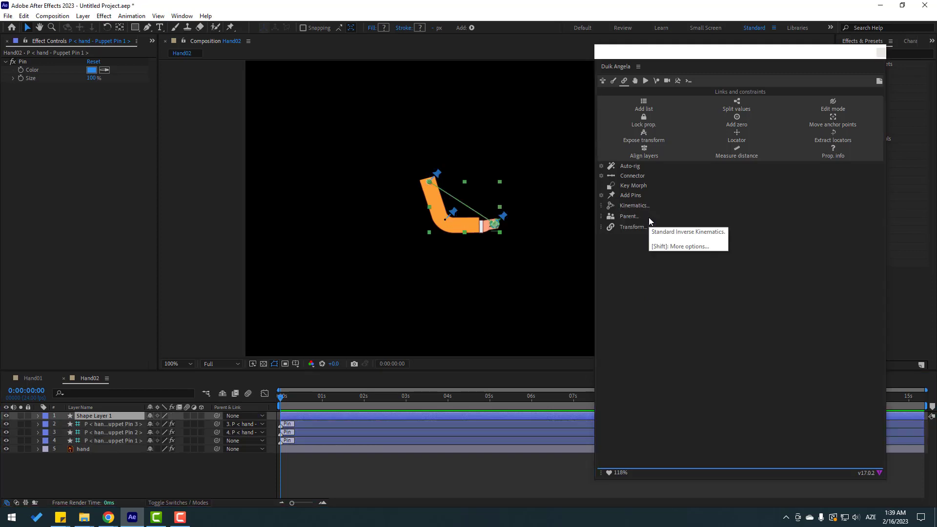
pyautogui.click(648, 217)
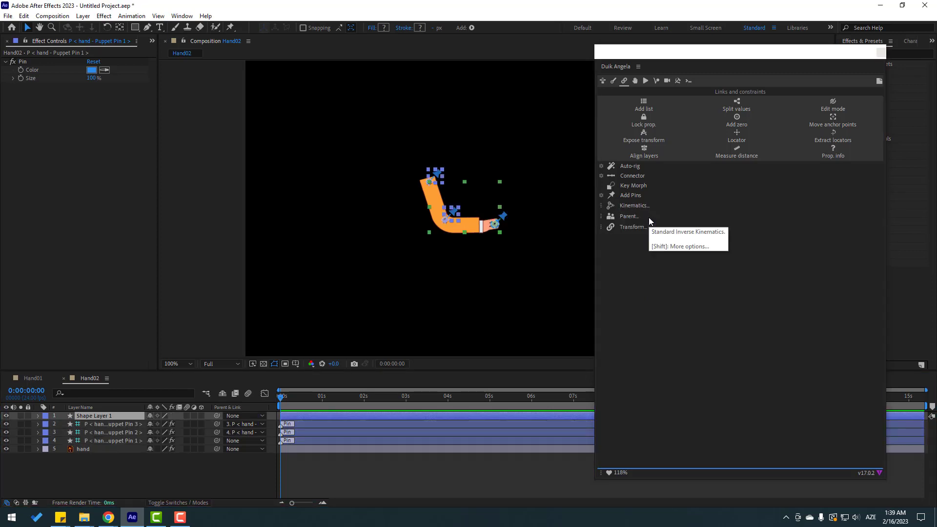
# Step: Select the Puppet Pin 3 hand controller and drag it so the orange arm bends
pyautogui.click(118, 488)
pyautogui.scroll(2, 534, 244)
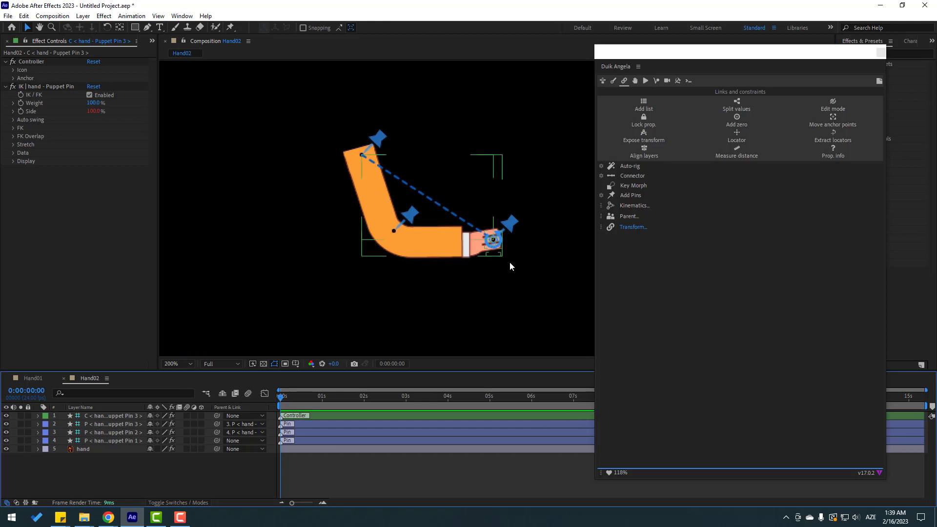
pyautogui.click(111, 424)
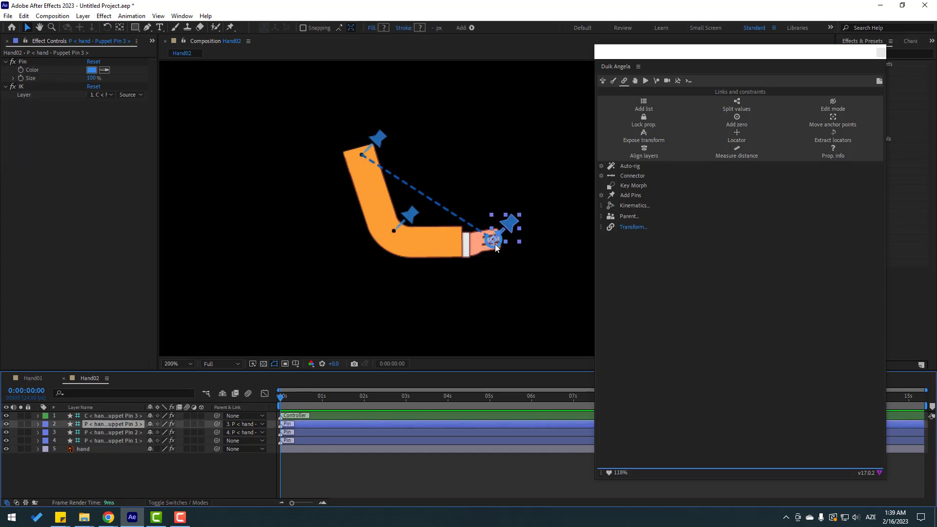
pyautogui.click(495, 248)
pyautogui.moveTo(492, 250); pyautogui.dragTo(467, 248)
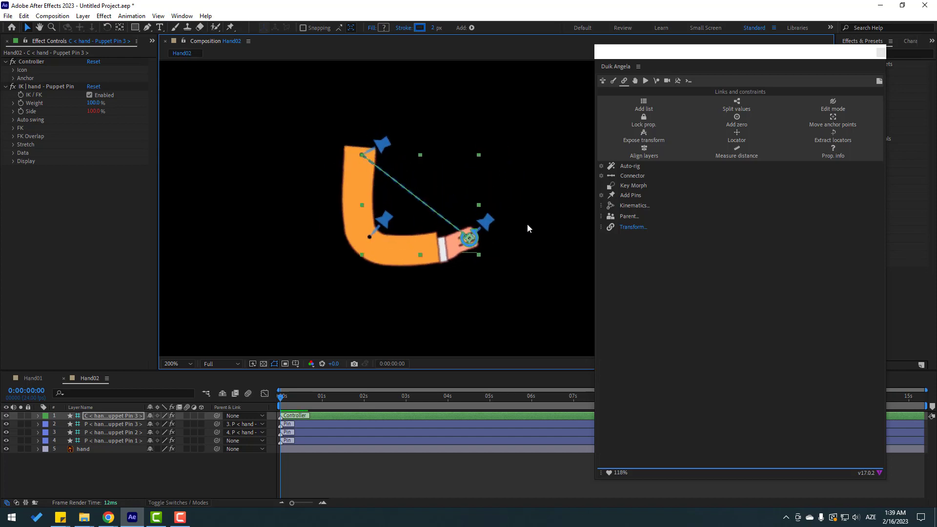